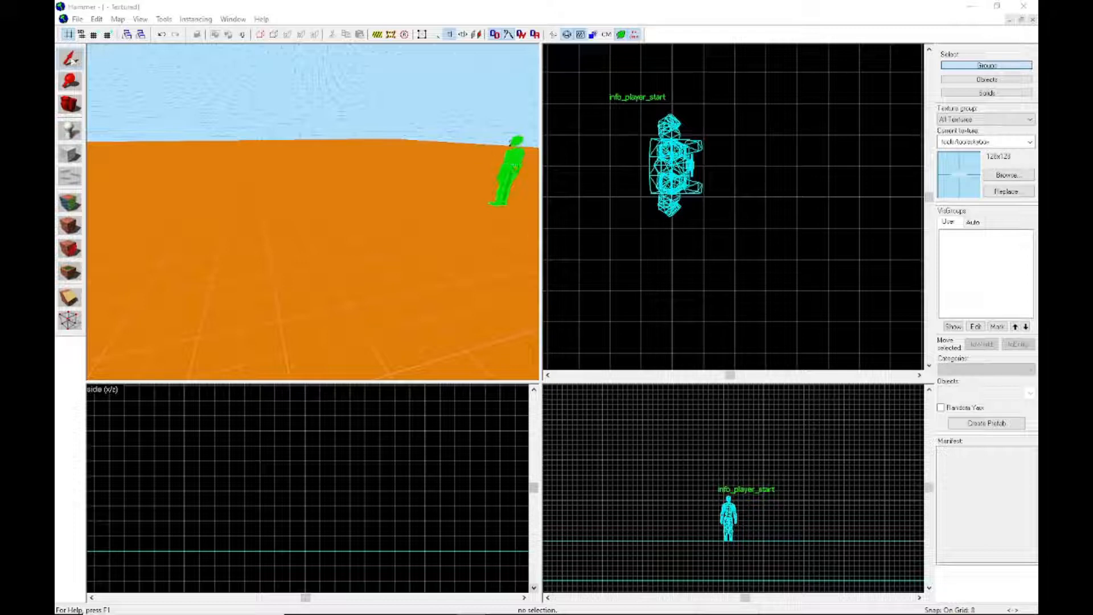
# Clone info_player_start by Shift-dragging a copy to its right in the top view
pyautogui.press('z')
pyautogui.click(675, 171)
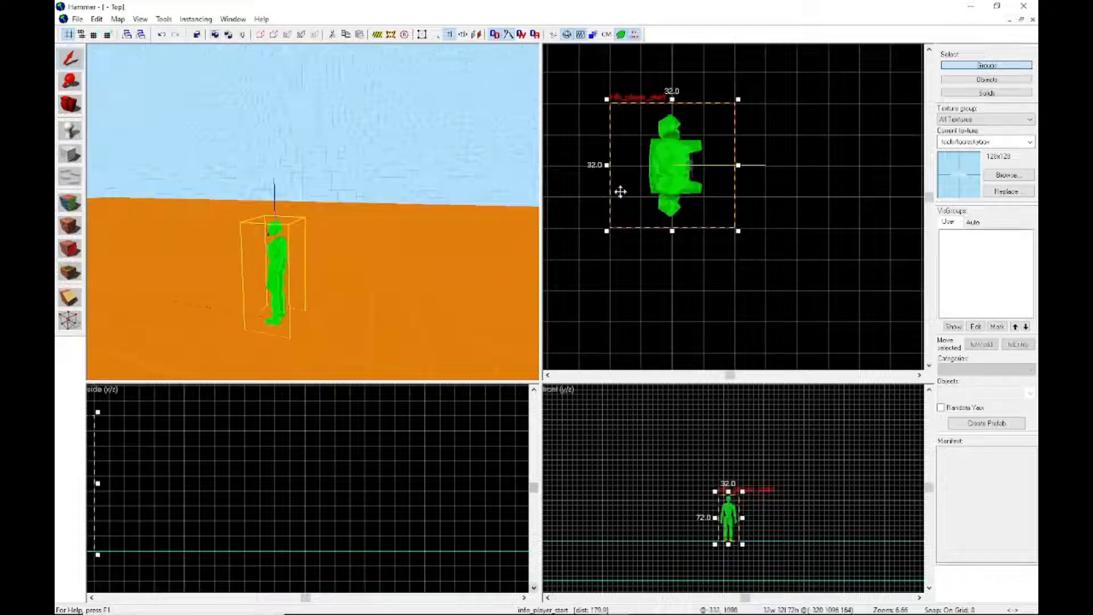
pyautogui.keyDown('shift'); pyautogui.moveTo(620, 191); pyautogui.dragTo(808, 224); pyautogui.keyUp('shift')
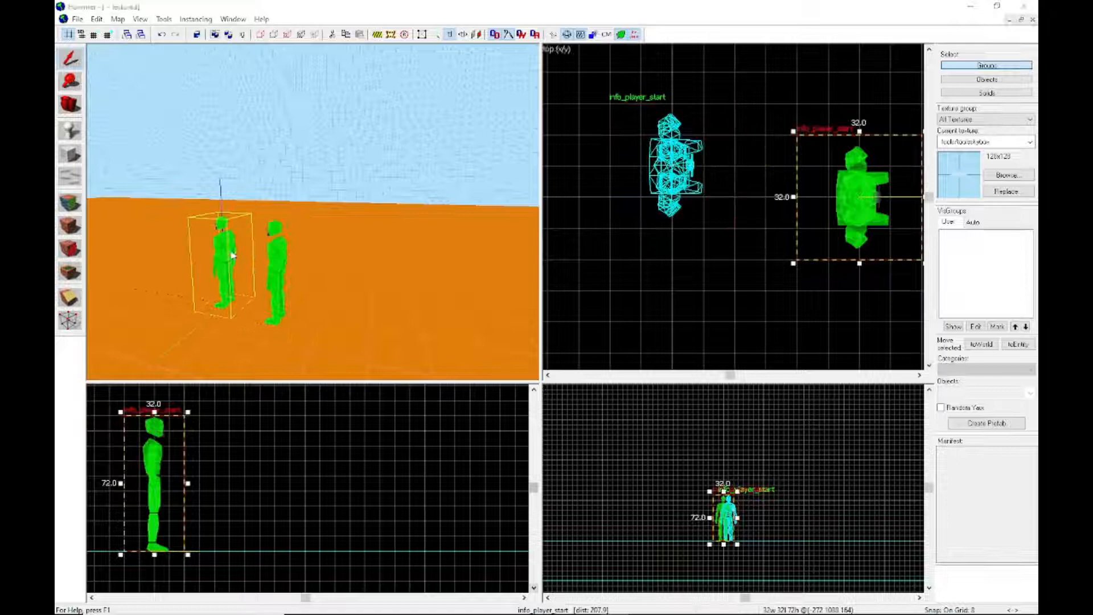
# Change the copied entity's class to prop_door_rotating in Object Properties
pyautogui.hotkey('alt', 'Return')
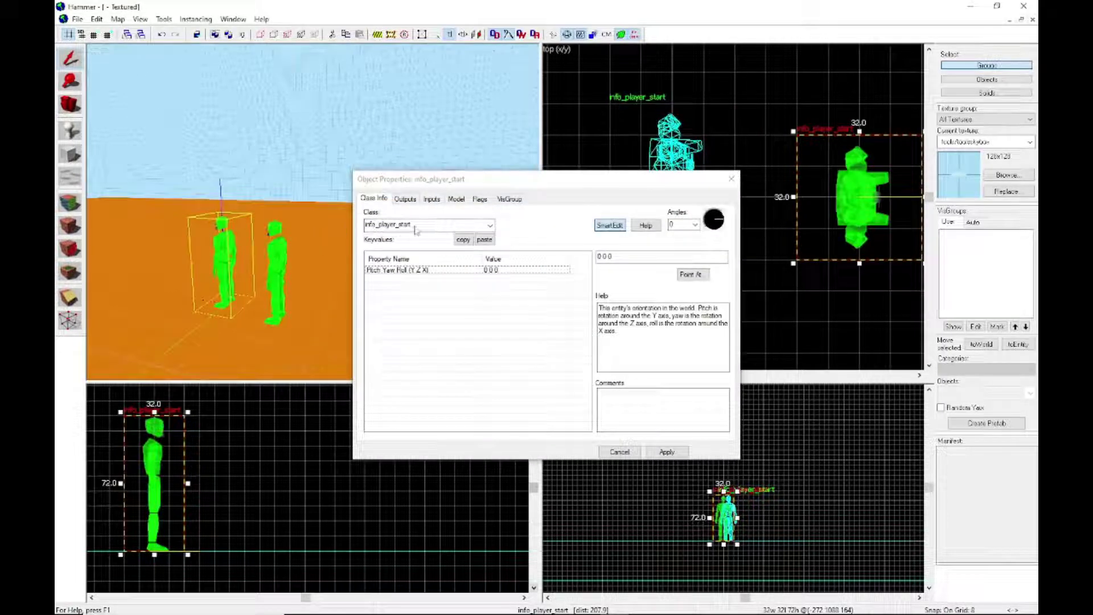
pyautogui.click(421, 224)
pyautogui.write('info_pl')
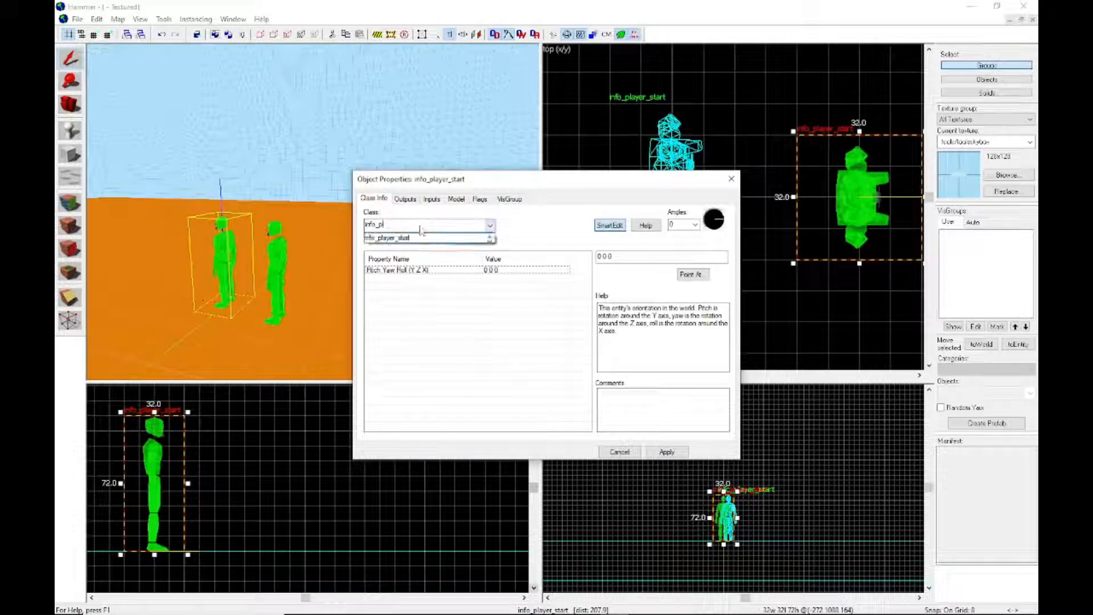
pyautogui.write('prop')
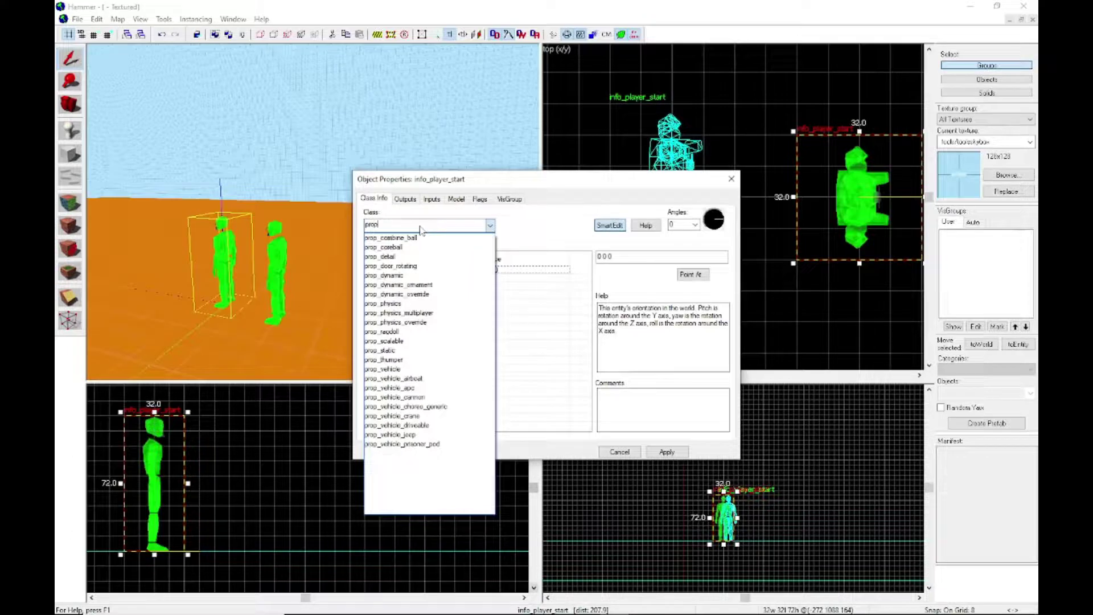
pyautogui.write('_doo')
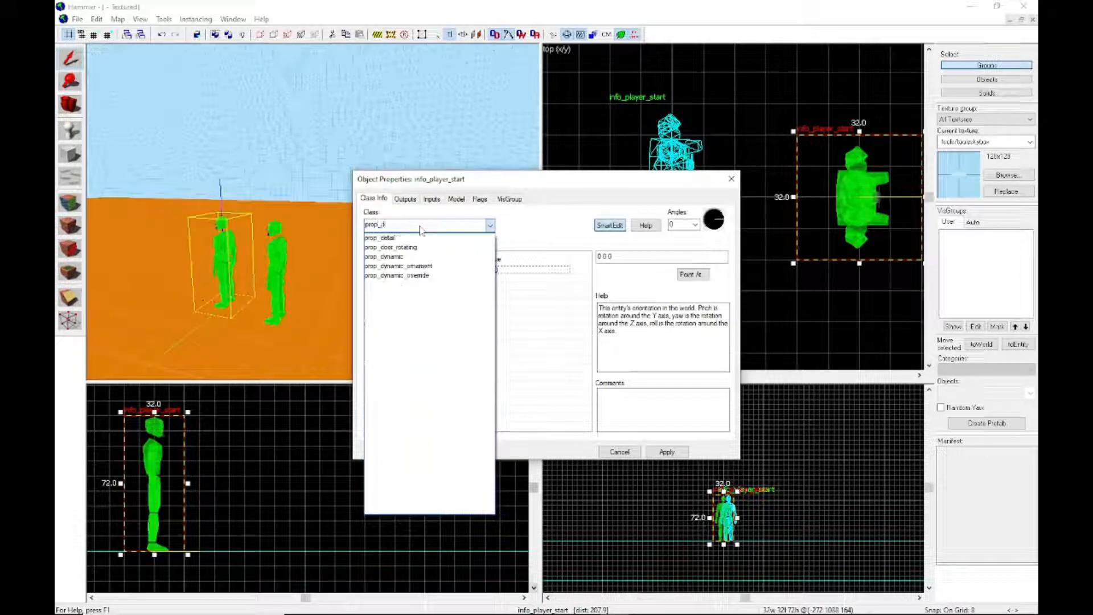
pyautogui.click(391, 238)
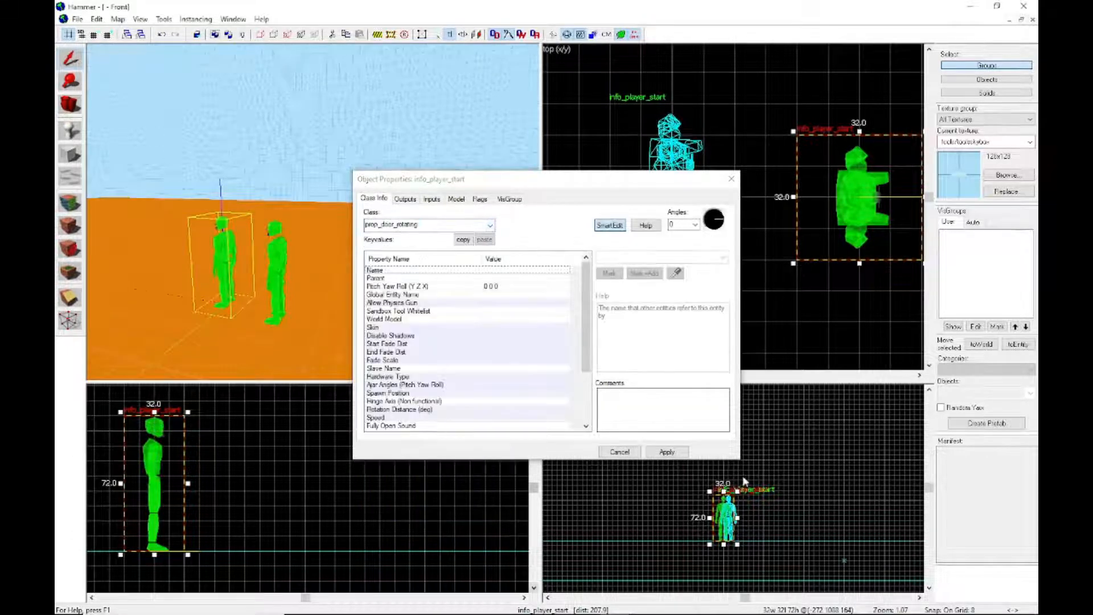
pyautogui.click(666, 451)
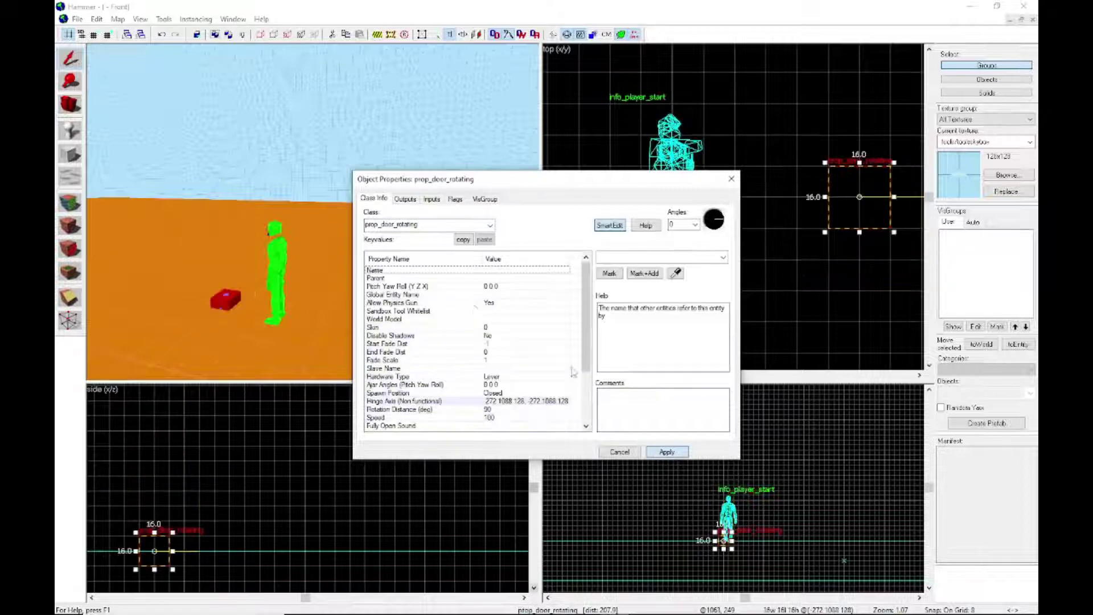
# Set World Model to props_c17/door01_left.mdl, previewing its skins in the browser
pyautogui.click(411, 321)
pyautogui.click(612, 272)
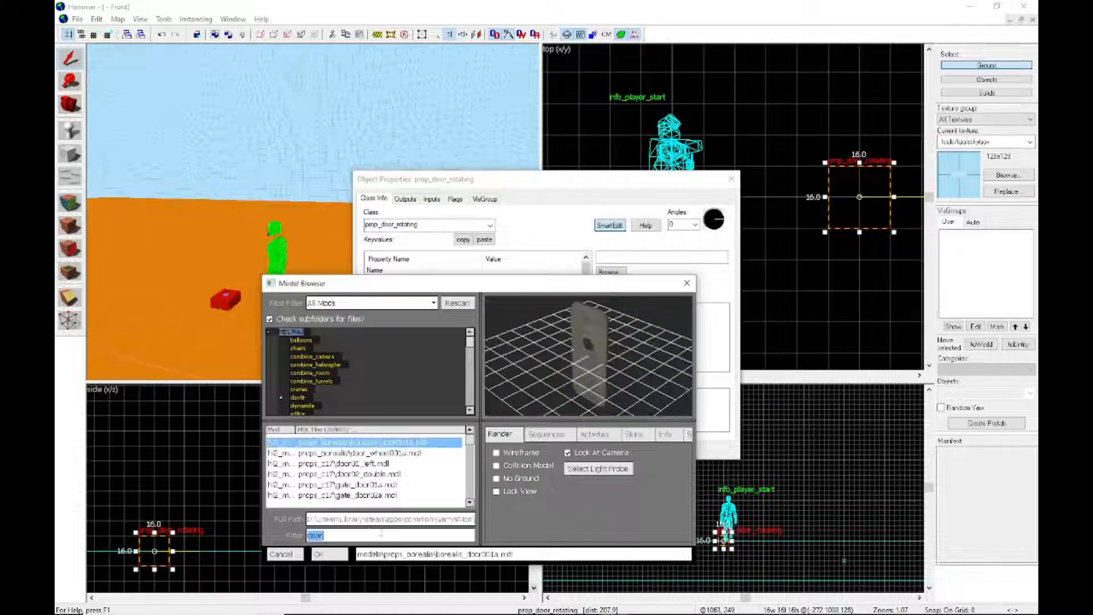
pyautogui.click(342, 463)
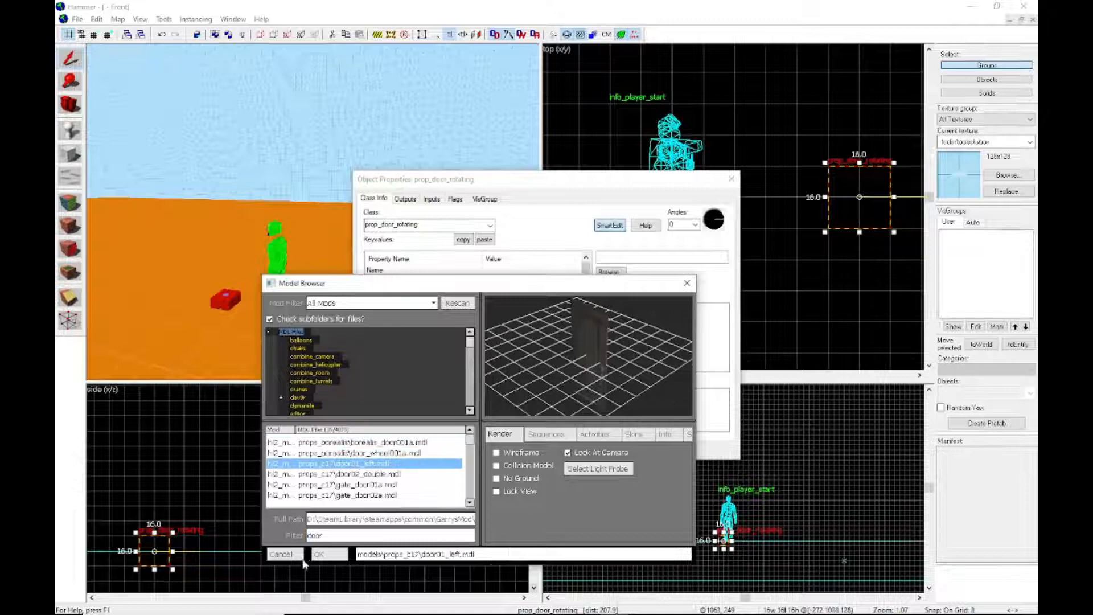
pyautogui.click(325, 555)
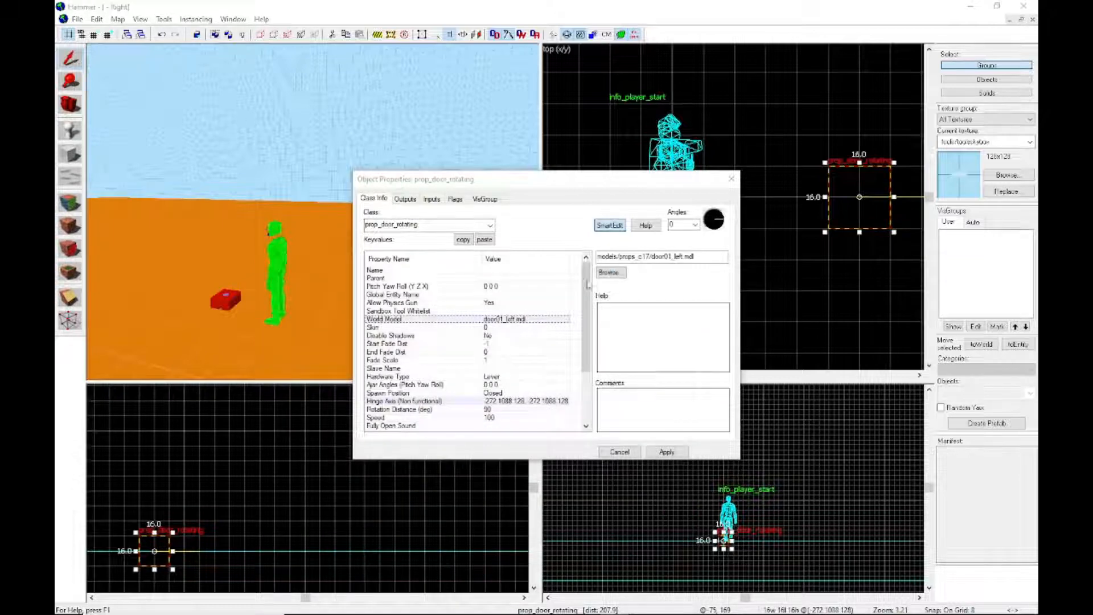
pyautogui.click(609, 272)
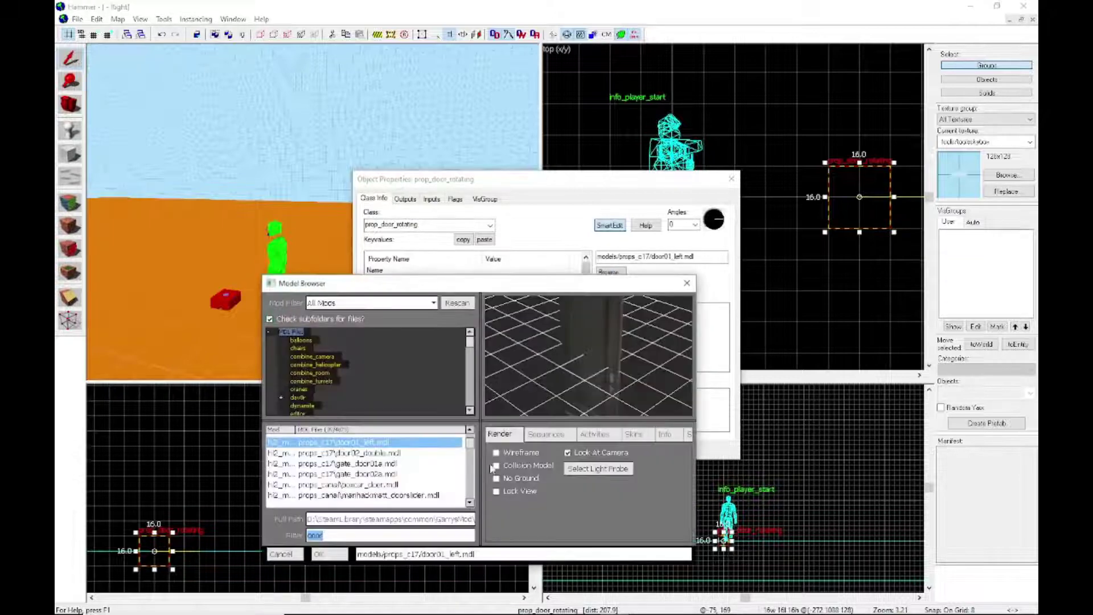
pyautogui.click(635, 435)
pyautogui.click(513, 473)
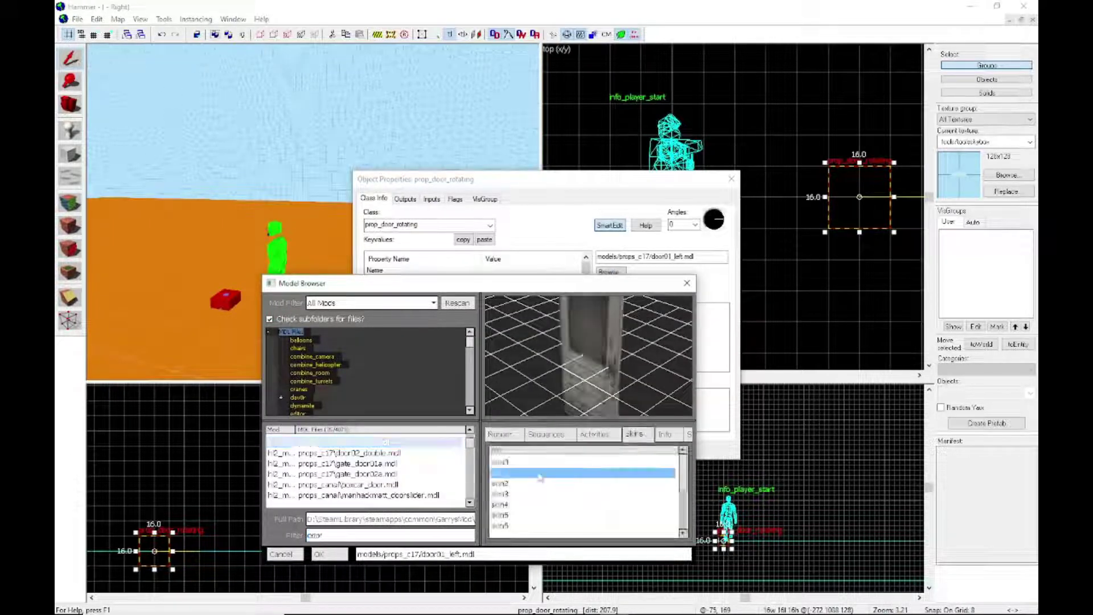
pyautogui.click(326, 555)
# Apply the door settings and move the door into place beside the player start
pyautogui.click(667, 451)
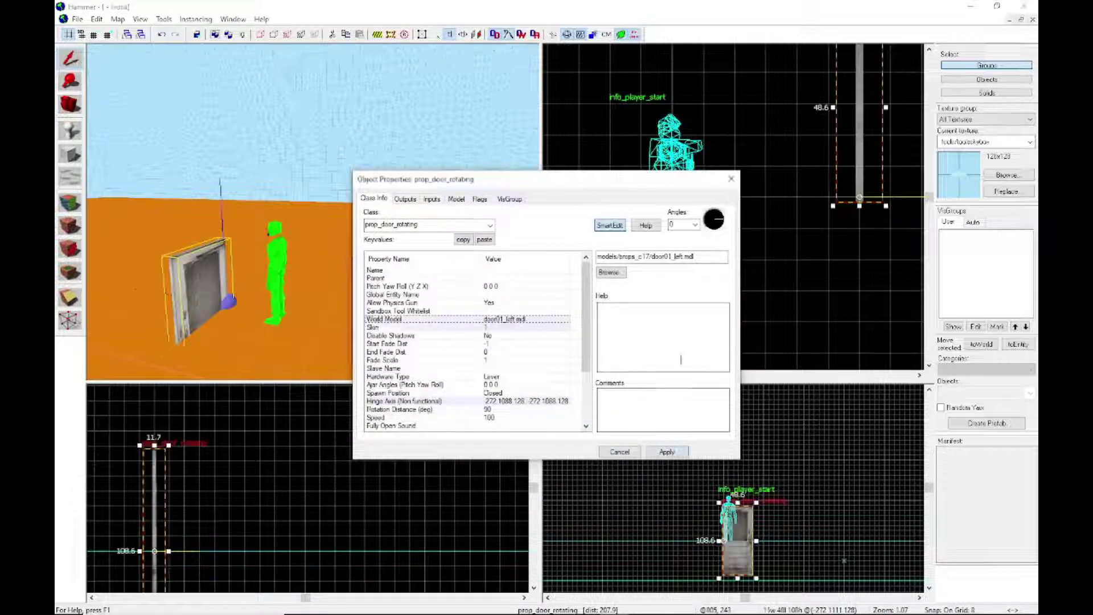
pyautogui.click(730, 180)
pyautogui.moveTo(736, 513); pyautogui.dragTo(811, 440)
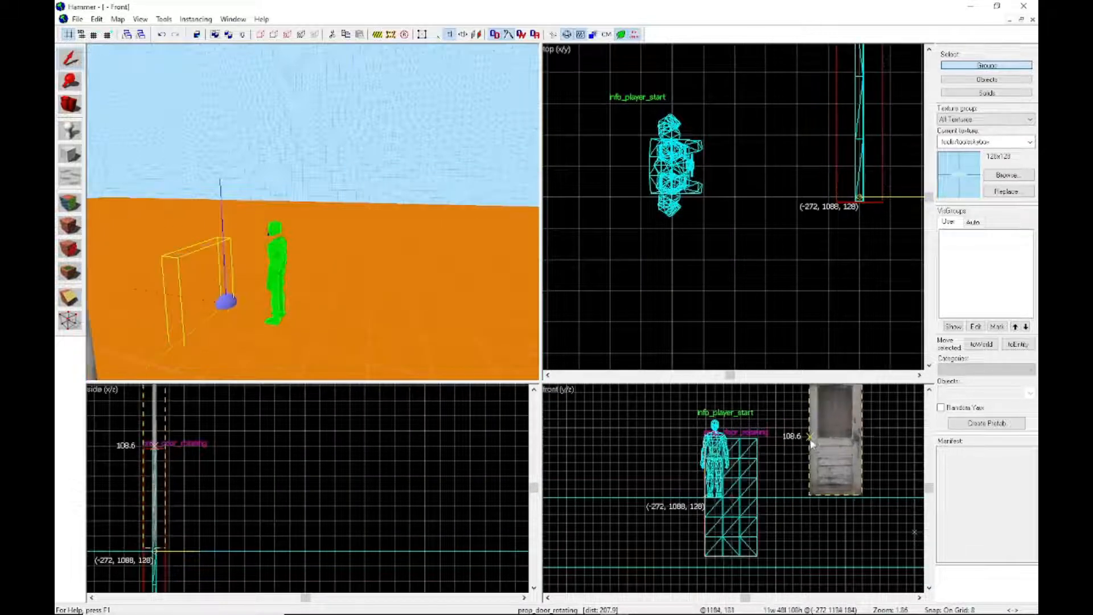
pyautogui.scroll(-4, 841, 205)
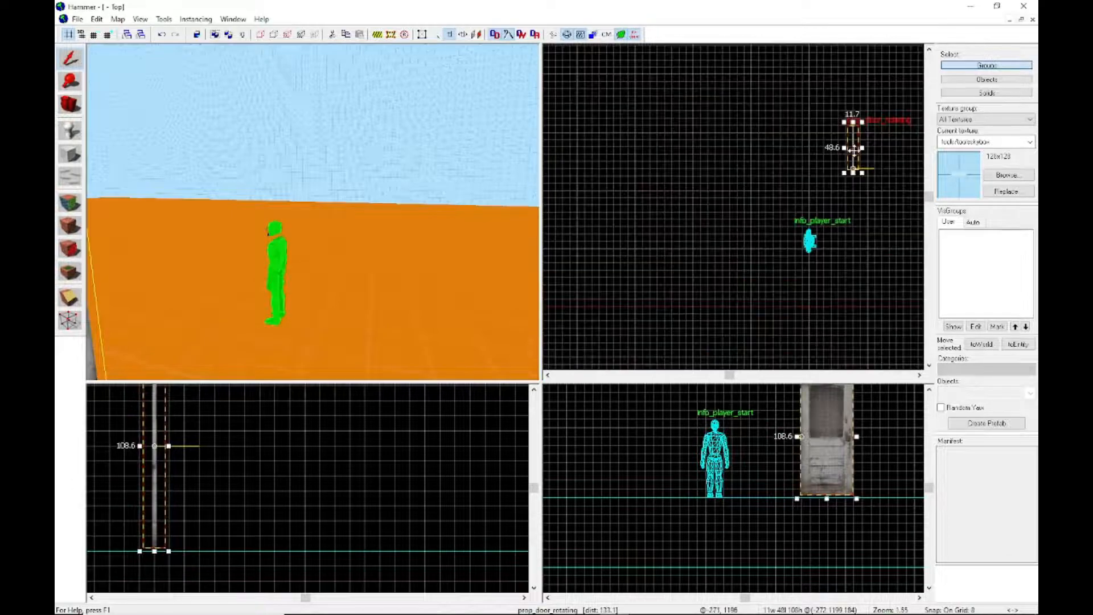
pyautogui.moveTo(852, 147); pyautogui.dragTo(713, 145)
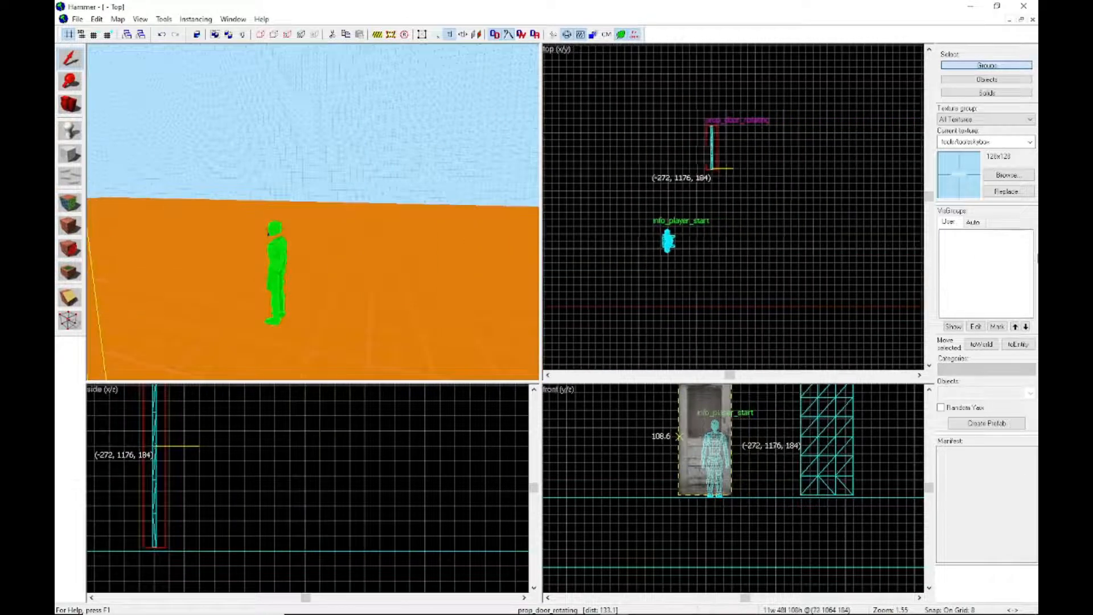
pyautogui.scroll(2, 799, 162)
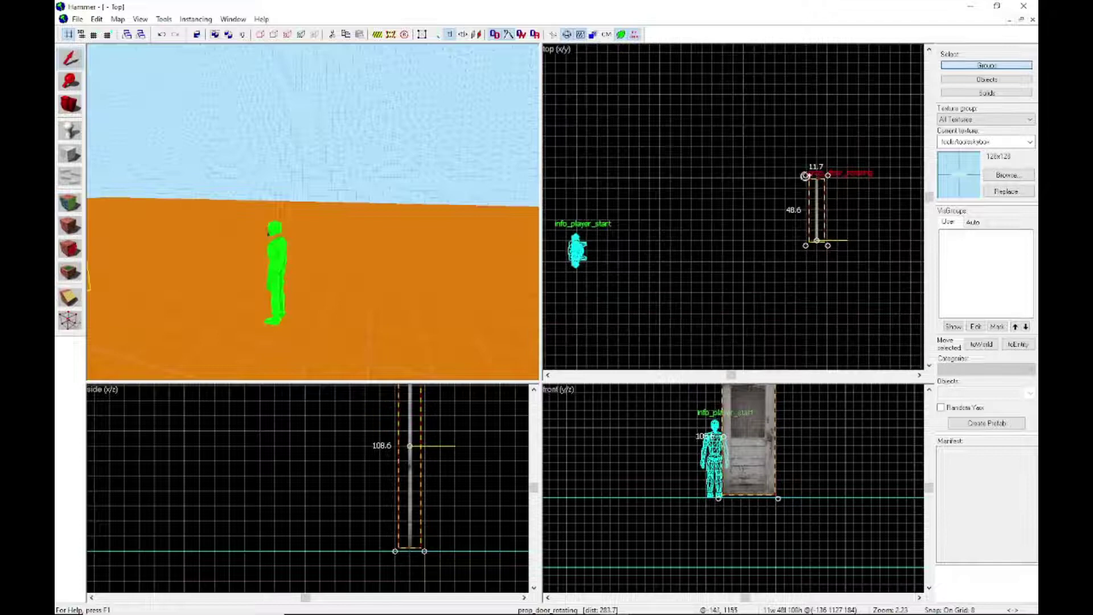
pyautogui.moveTo(805, 176); pyautogui.dragTo(807, 304)
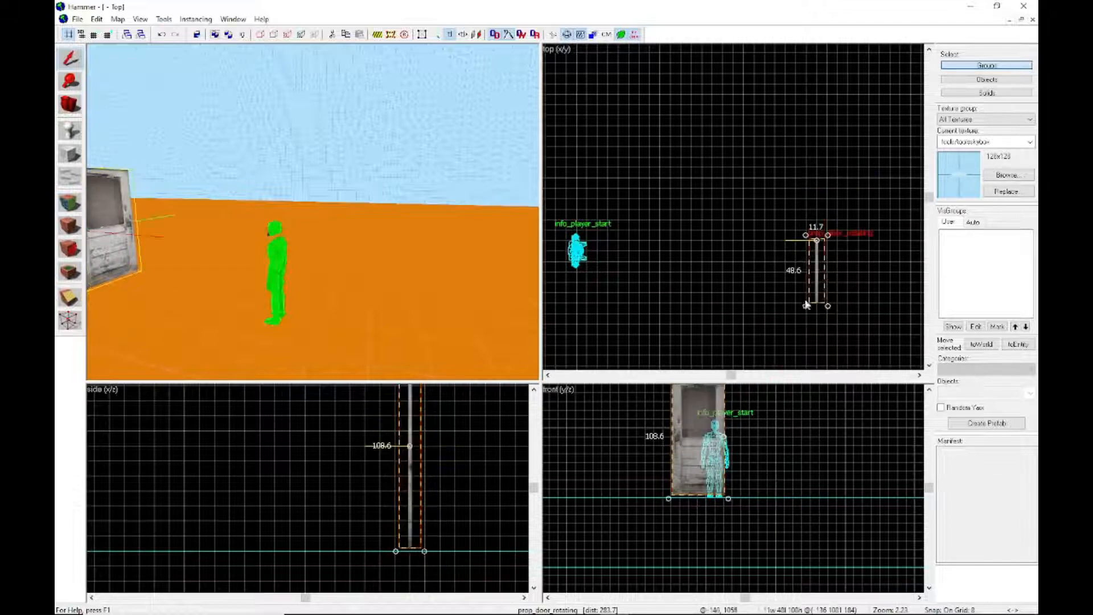
# Clone a second door against the first and rotate it 180° to face opposite
pyautogui.moveTo(817, 273); pyautogui.dragTo(821, 264)
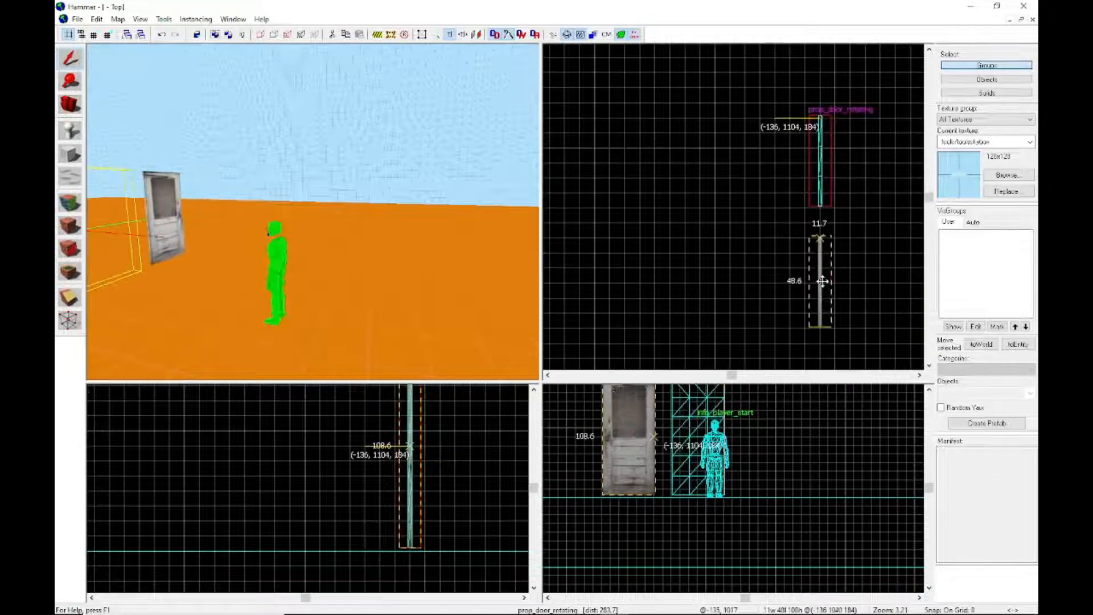
pyautogui.moveTo(257, 214); pyautogui.dragTo(342, 256, button='middle')
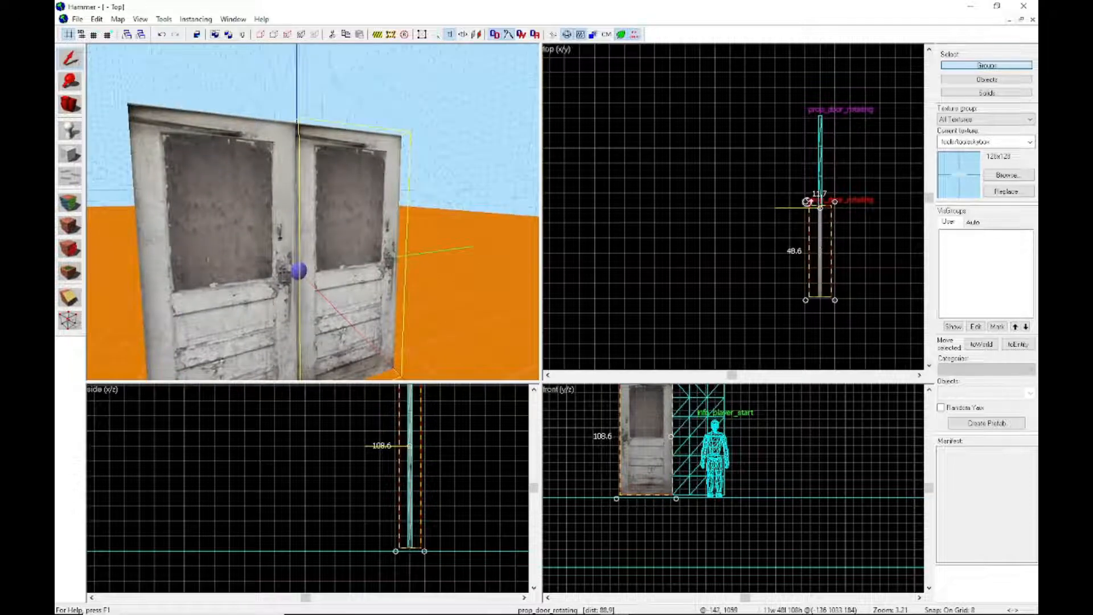
pyautogui.moveTo(807, 203); pyautogui.dragTo(854, 195)
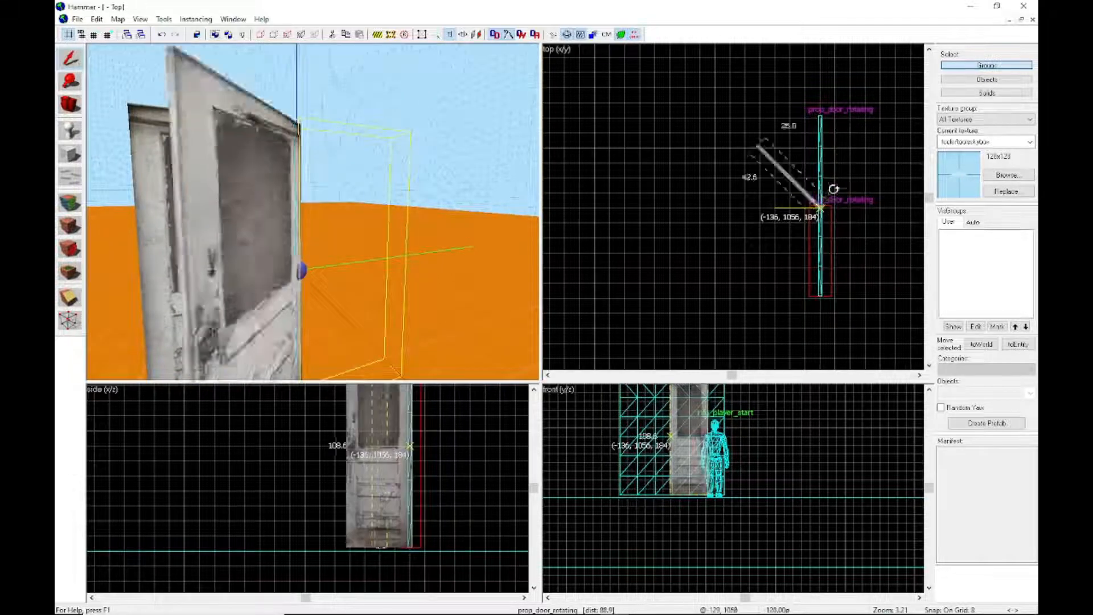
pyautogui.moveTo(854, 195); pyautogui.dragTo(879, 224)
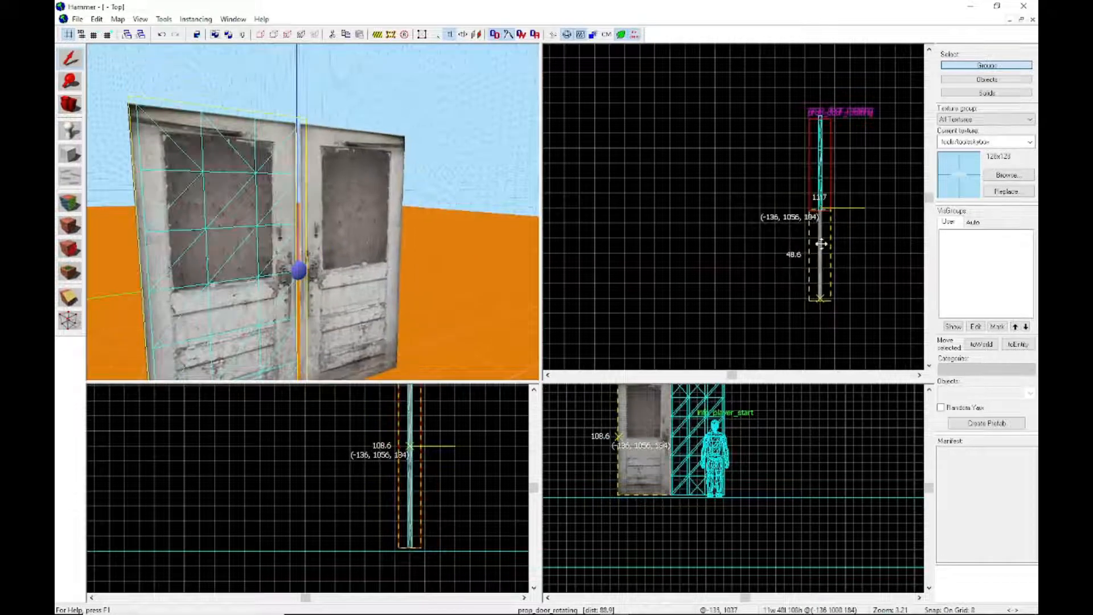
# Inspect the doors in 3D, then name the first door door_left
pyautogui.click(855, 256)
pyautogui.press('z')
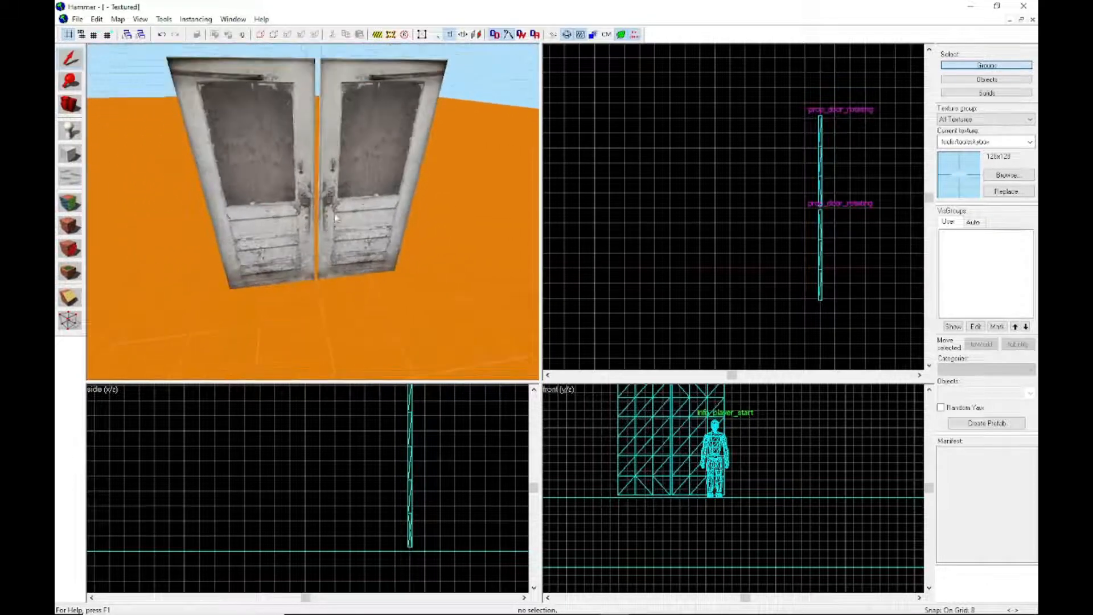
pyautogui.press('z')
pyautogui.doubleClick(281, 171)
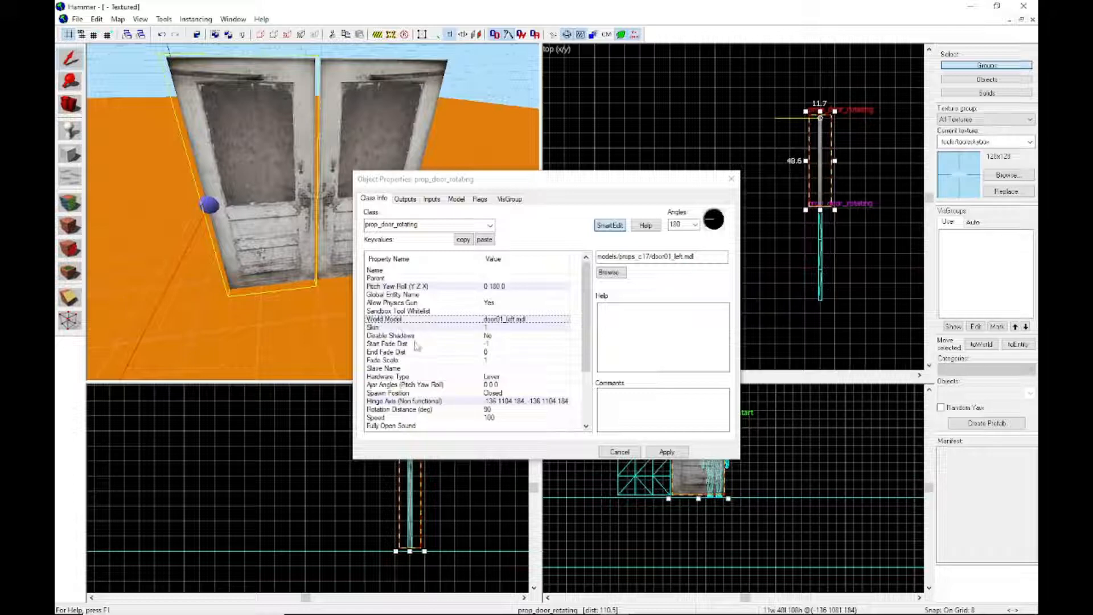
pyautogui.click(429, 271)
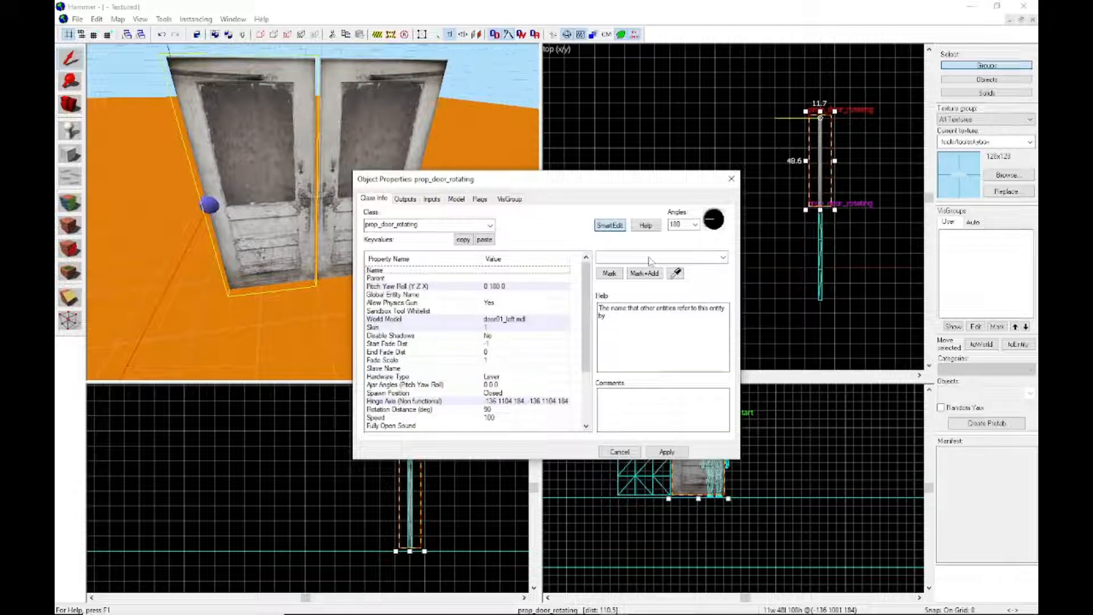
pyautogui.write('door_lef')
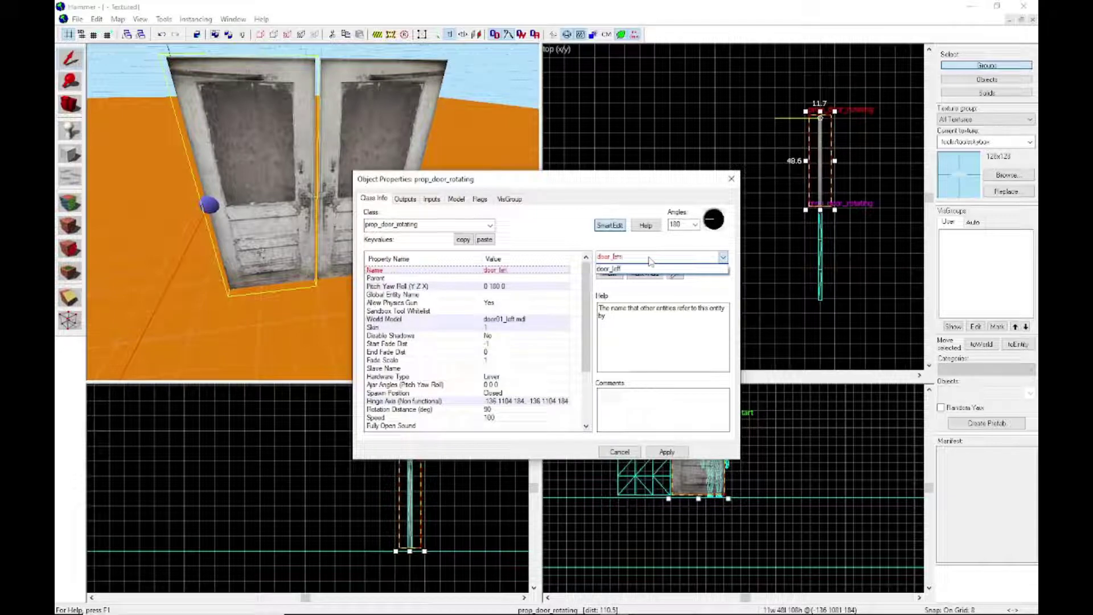
pyautogui.click(650, 270)
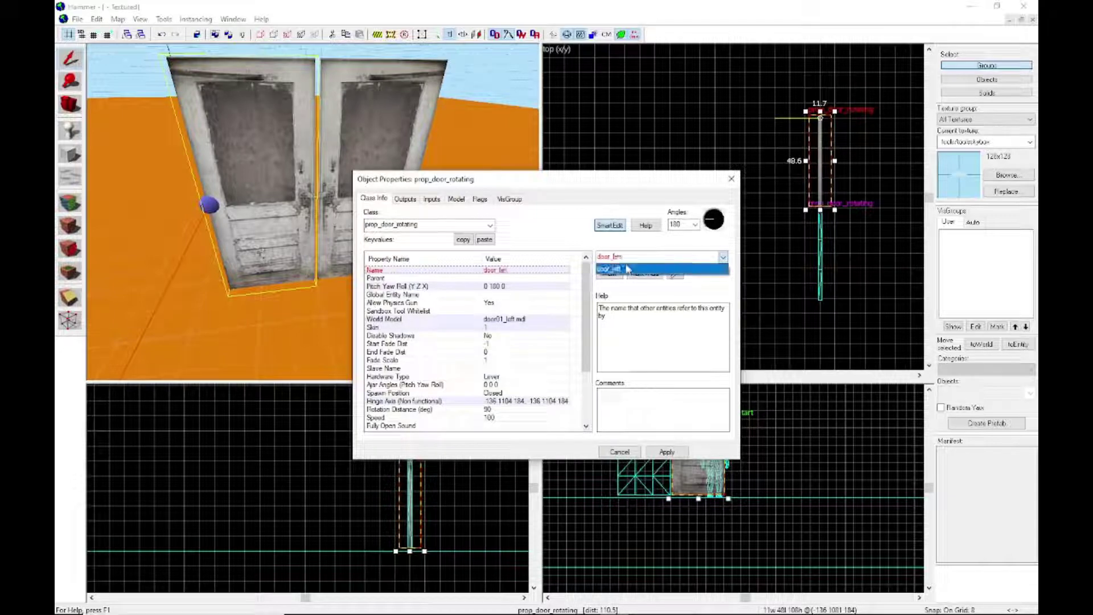
pyautogui.click(666, 452)
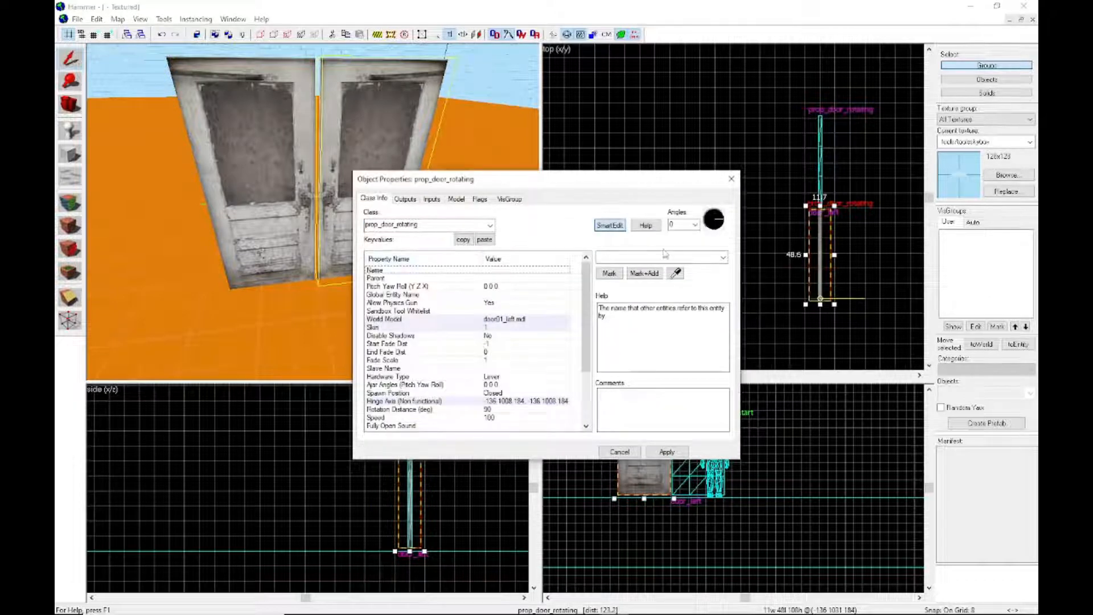
# Name the second door door_right
pyautogui.click(661, 259)
pyautogui.write('door_right')
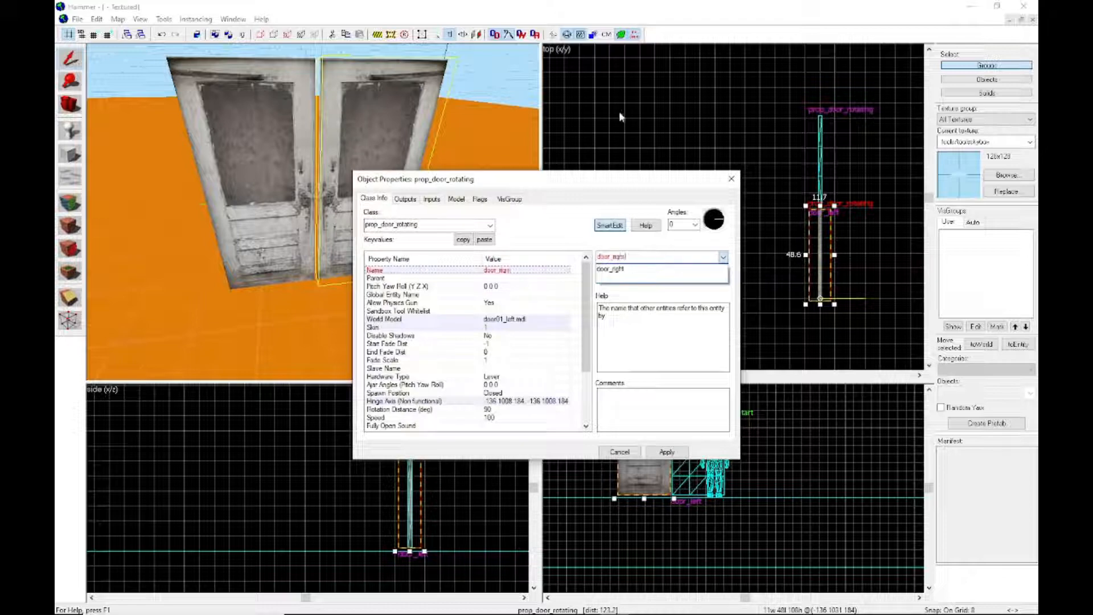
pyautogui.click(661, 270)
pyautogui.click(667, 451)
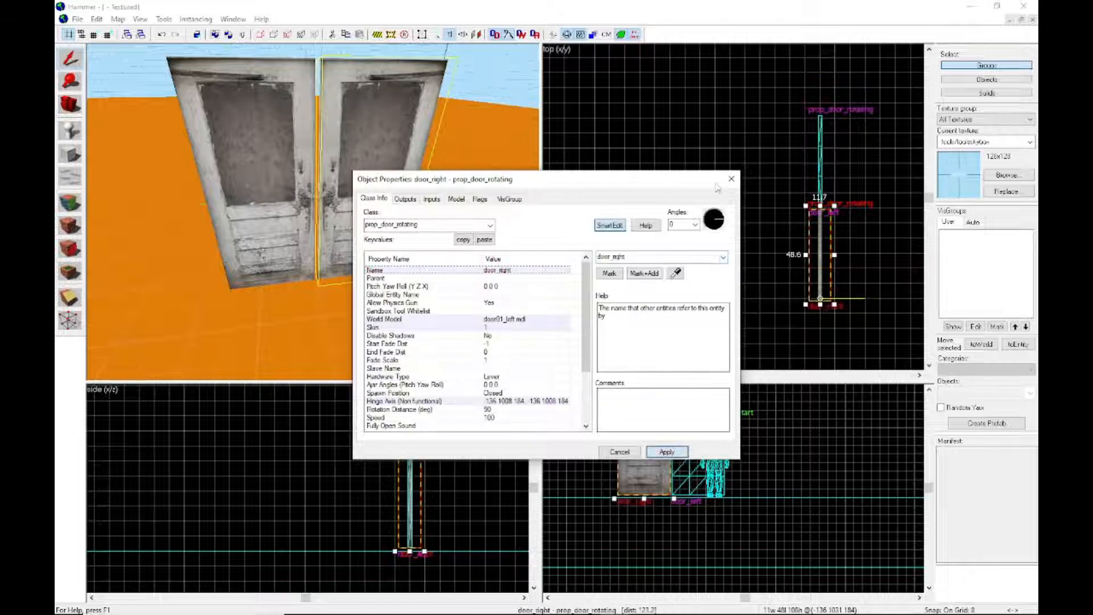
# Review door_left's keyvalues including its empty Slave Name, then close its properties
pyautogui.click(731, 179)
pyautogui.doubleClick(270, 178)
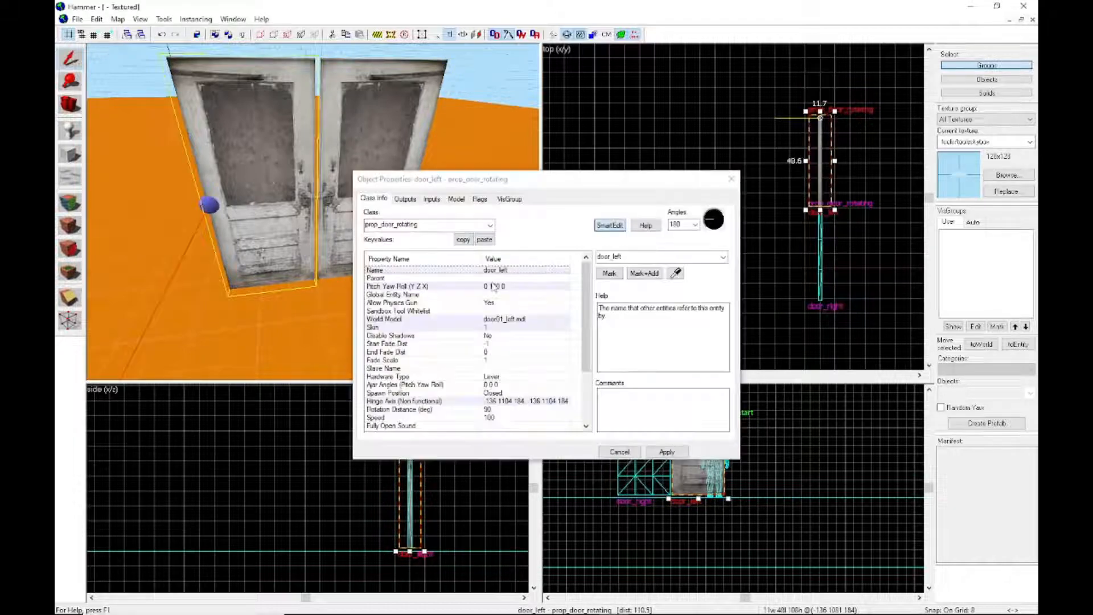
pyautogui.scroll(-3, 447, 322)
pyautogui.scroll(-3, 447, 321)
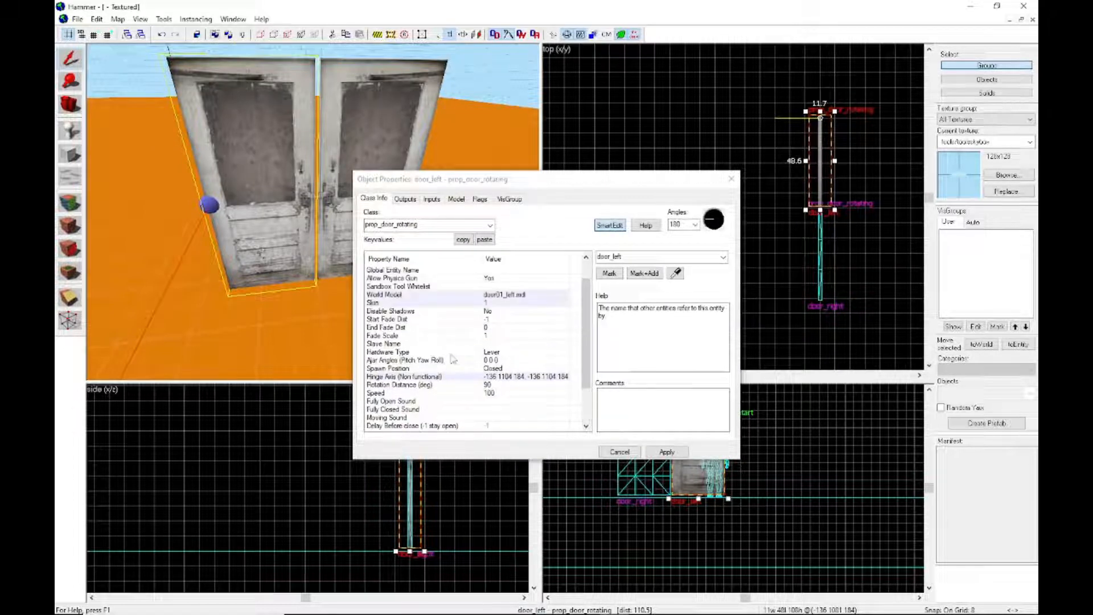
pyautogui.scroll(5, 463, 385)
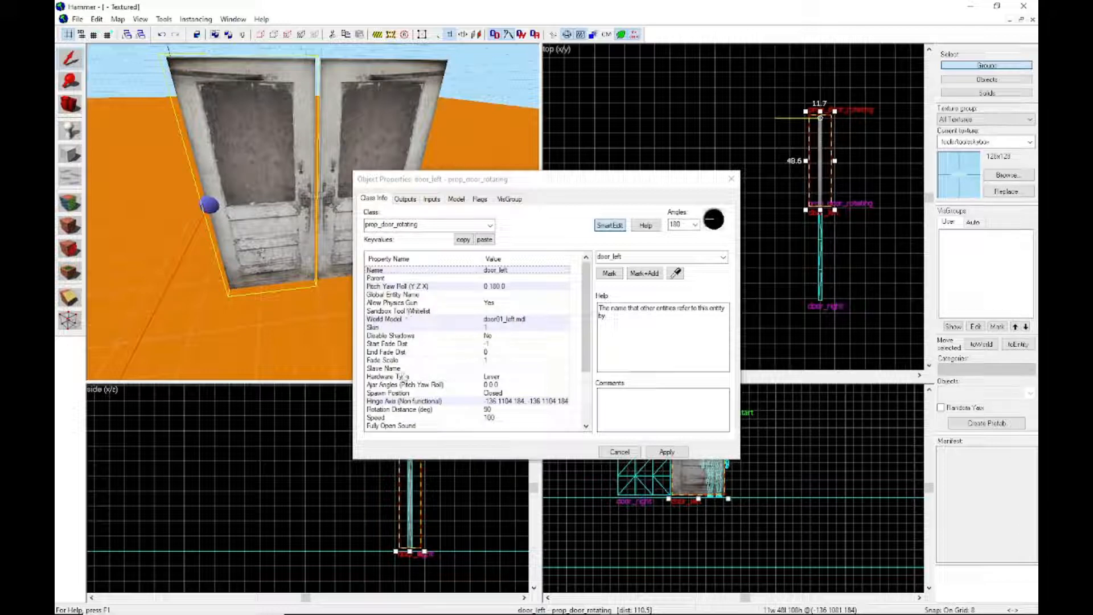
pyautogui.scroll(-3, 404, 342)
pyautogui.scroll(-3, 406, 393)
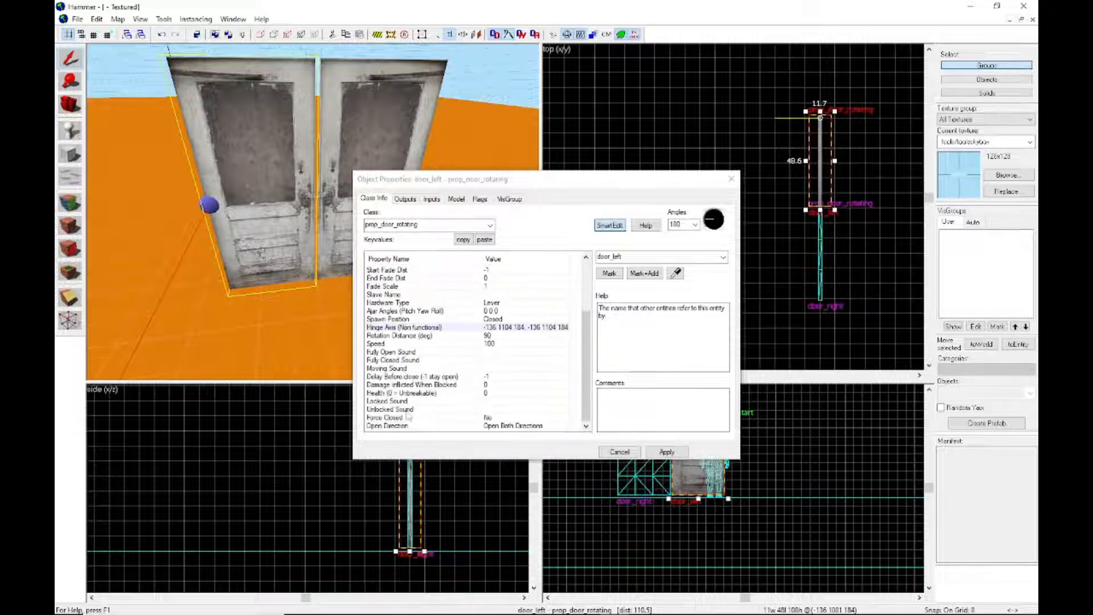
pyautogui.scroll(3, 402, 364)
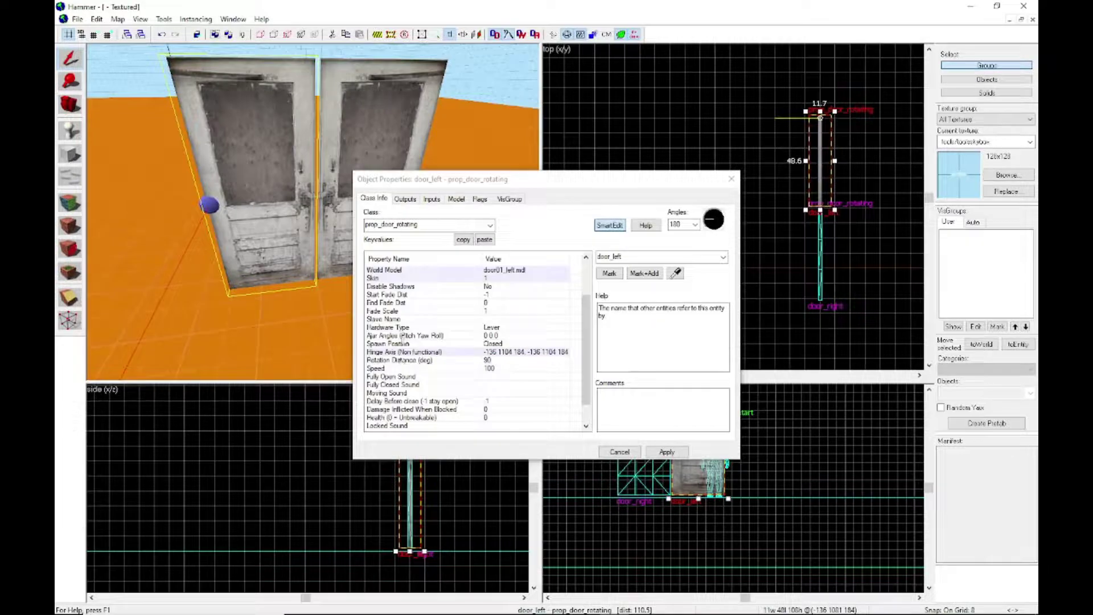
pyautogui.click(408, 320)
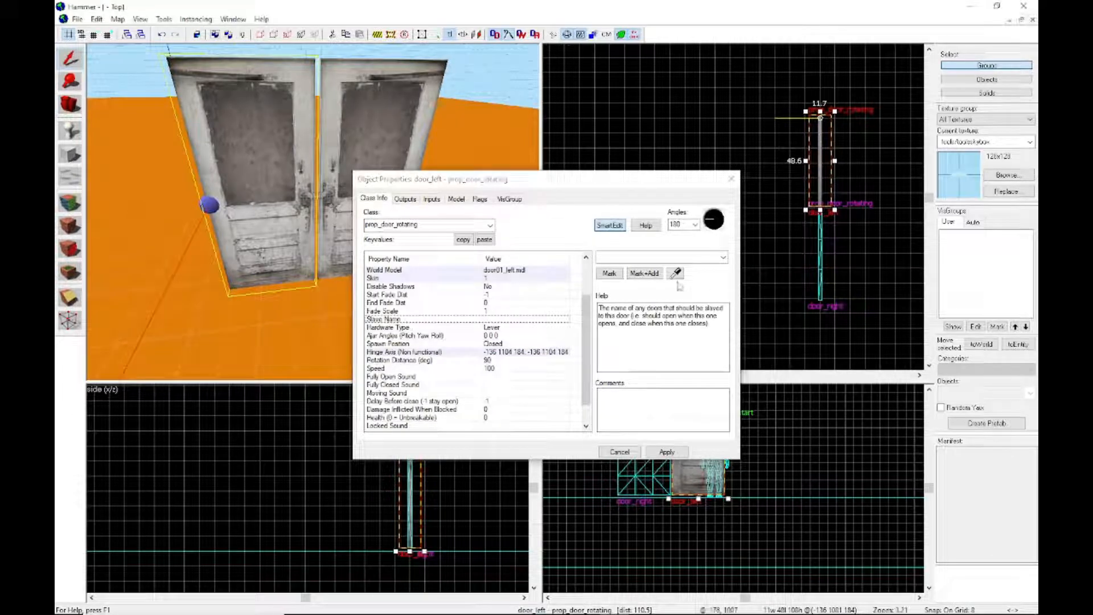
pyautogui.click(732, 179)
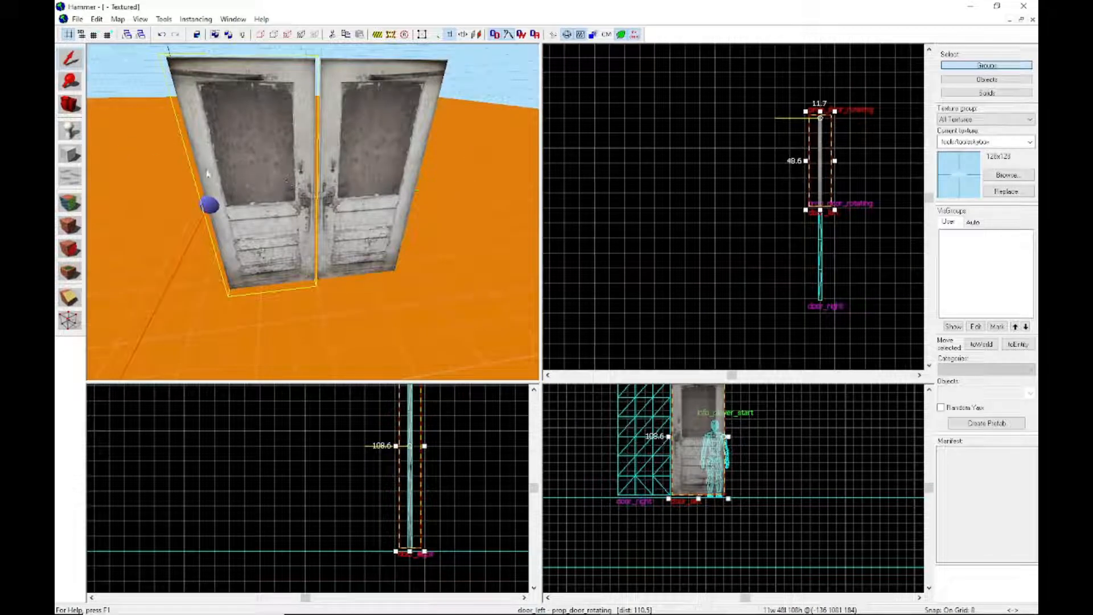
# Set door_left's Slave Name to door_right and close its properties
pyautogui.doubleClick(282, 171)
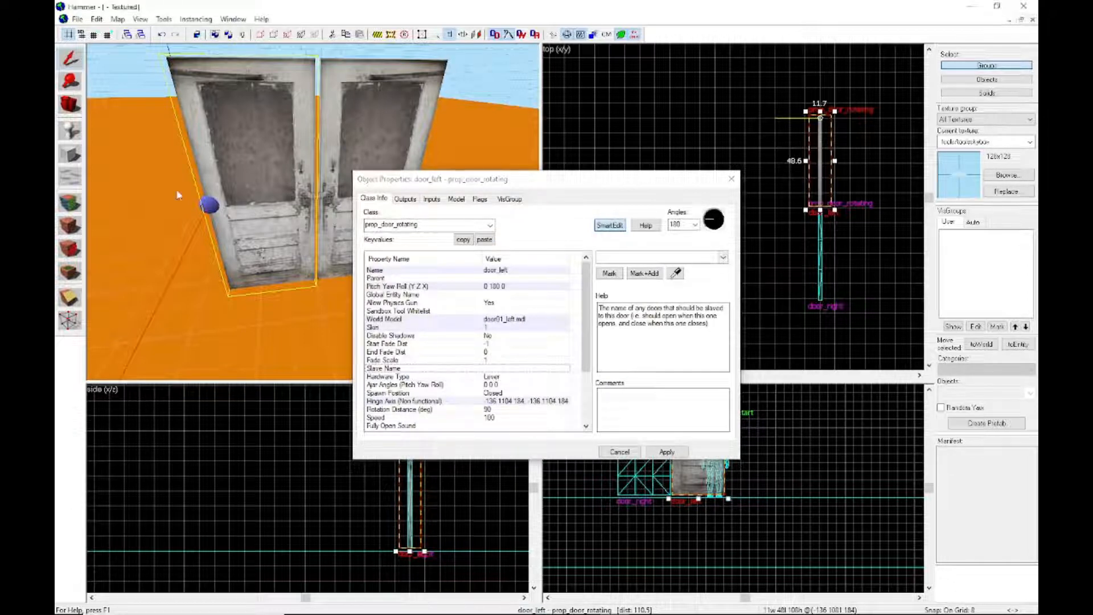
pyautogui.click(669, 258)
pyautogui.click(723, 259)
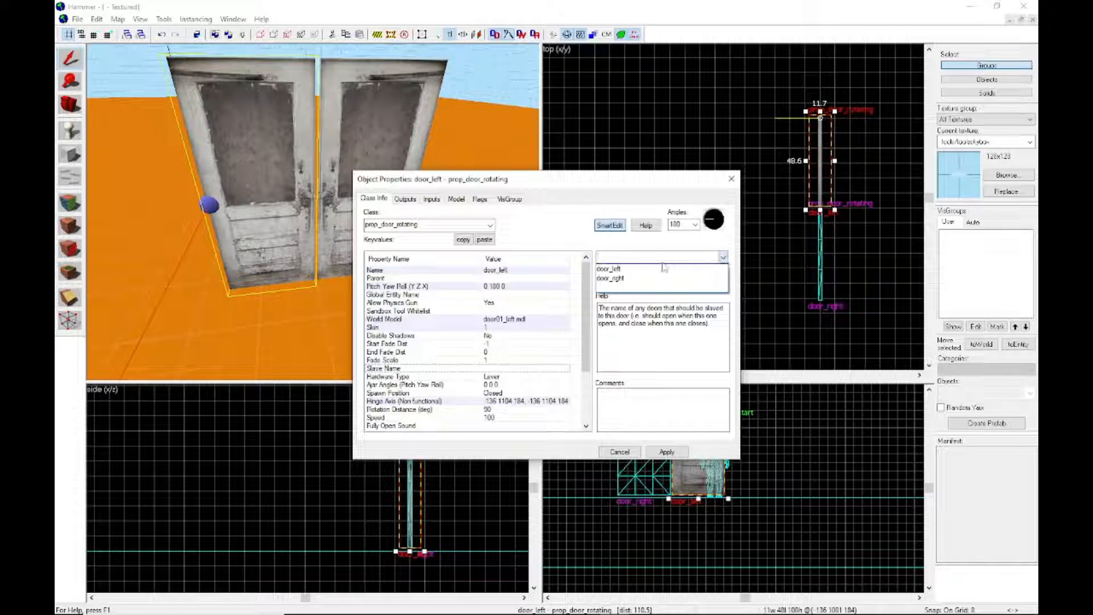
pyautogui.click(653, 278)
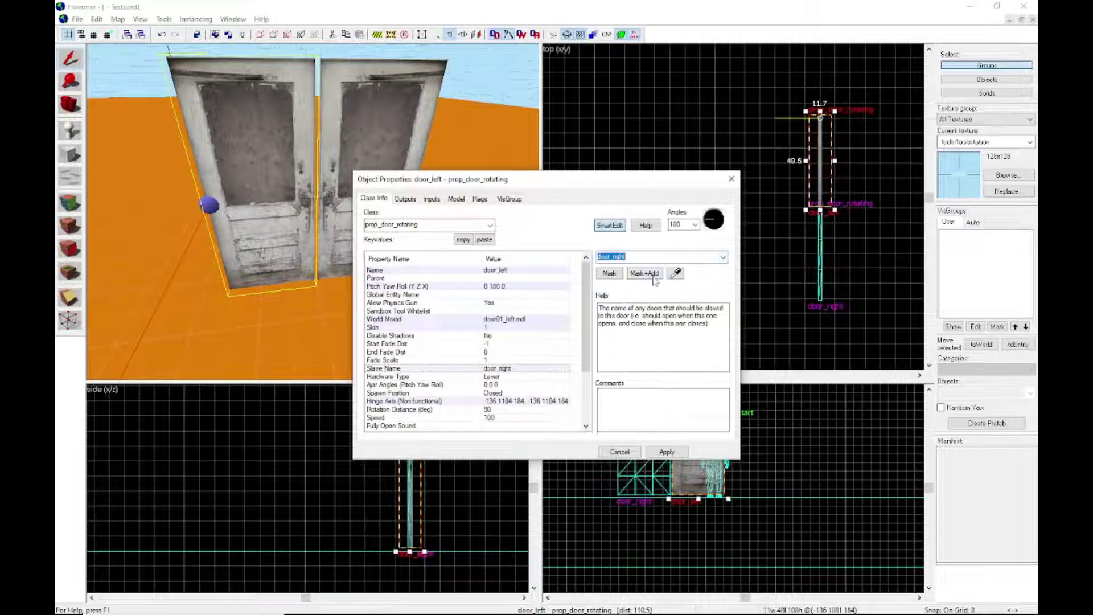
pyautogui.click(668, 451)
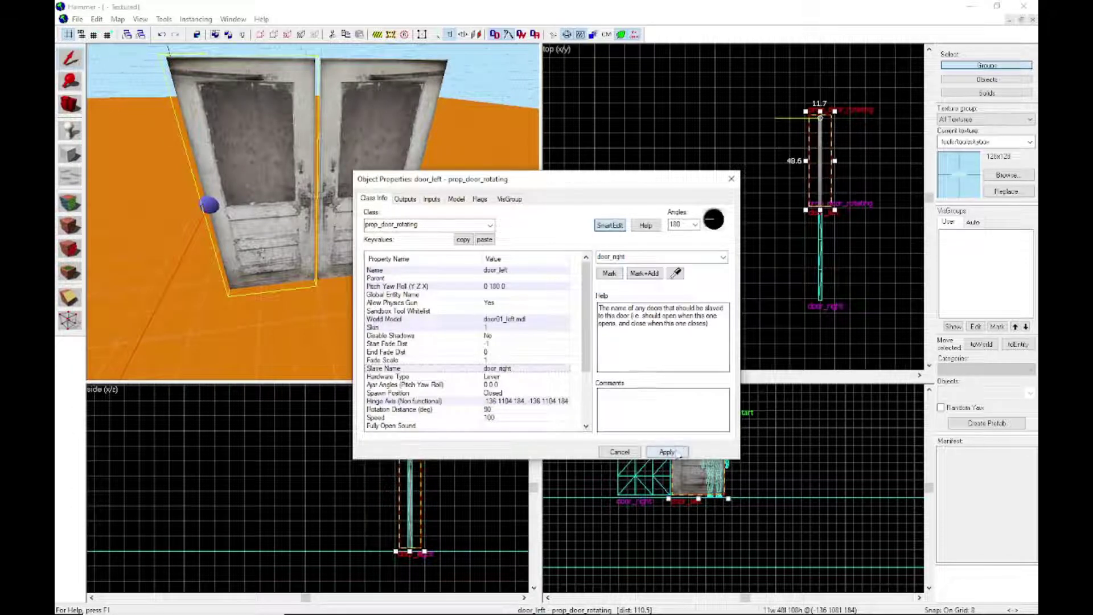
pyautogui.click(731, 180)
pyautogui.press('Escape')
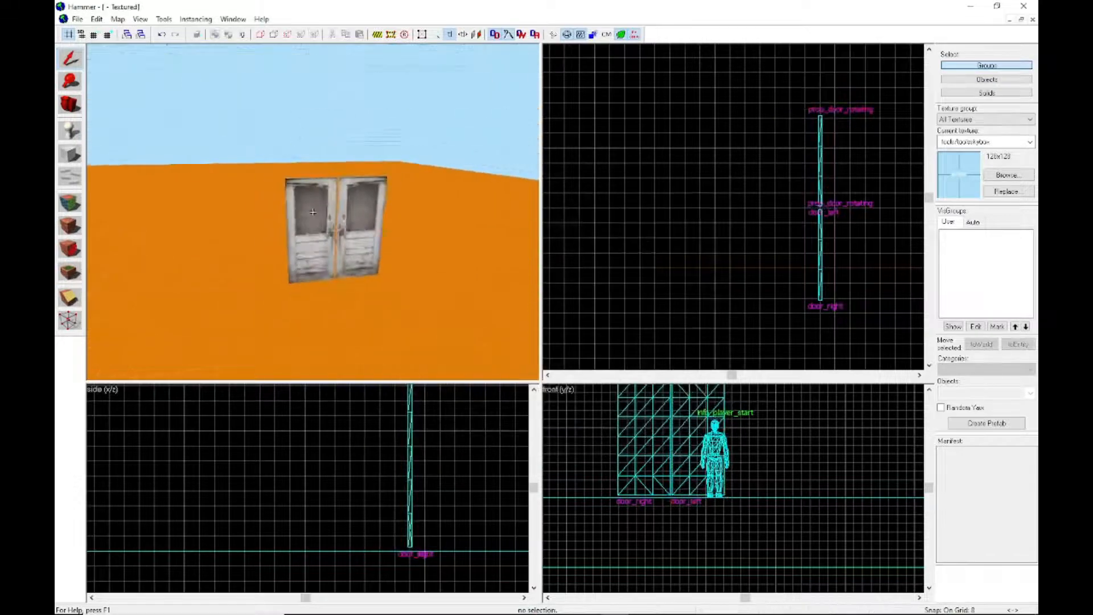
pyautogui.press('z')
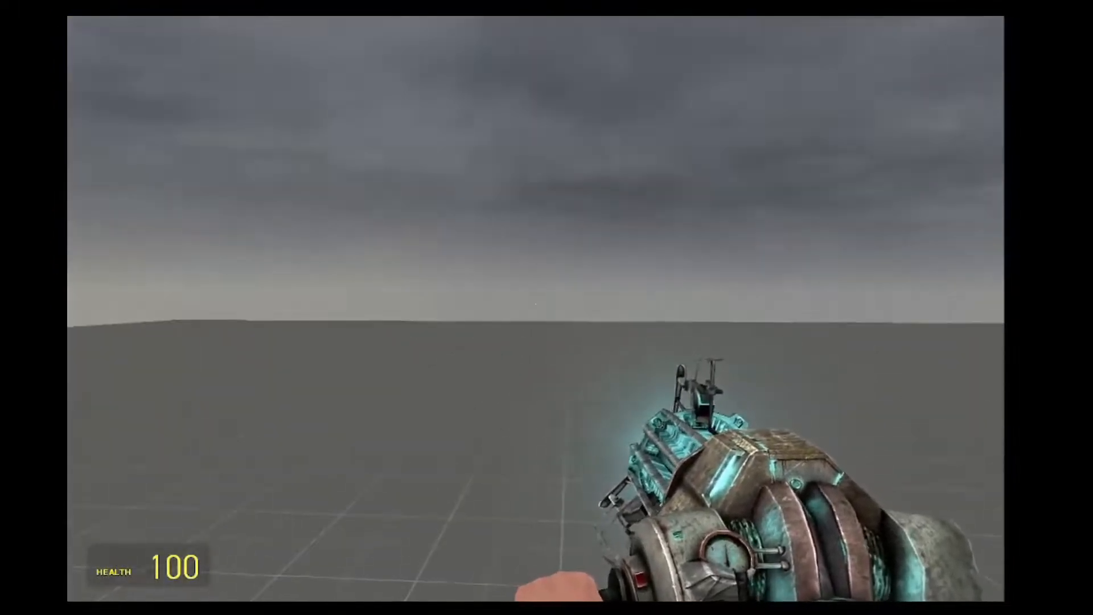
# Walk to the double doors and use them, confirming both leaves swing together
pyautogui.press('w')
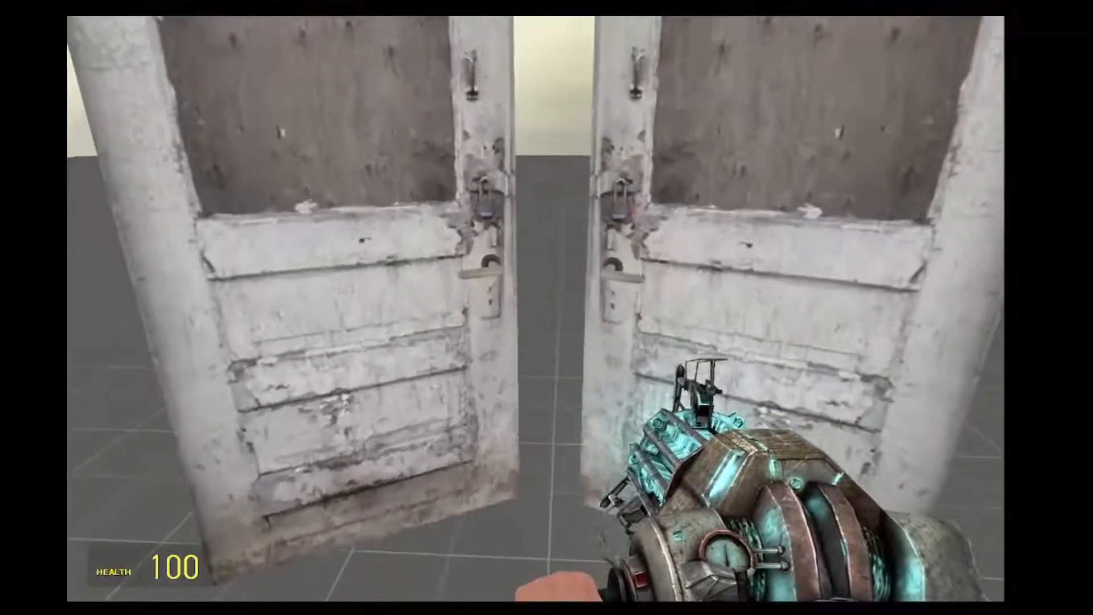
pyautogui.press('w')
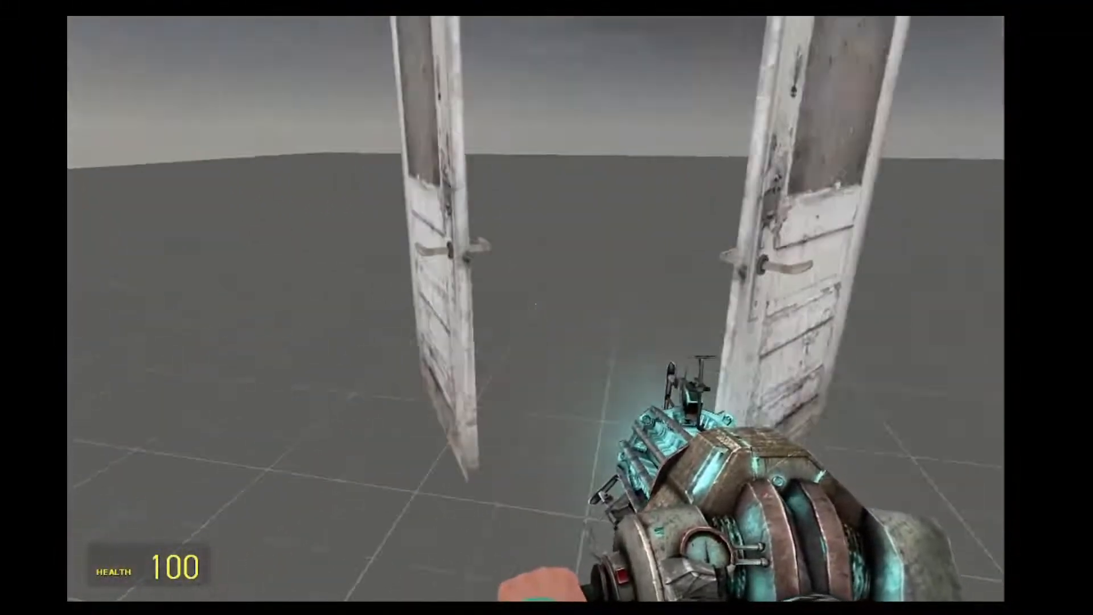
pyautogui.press('w')
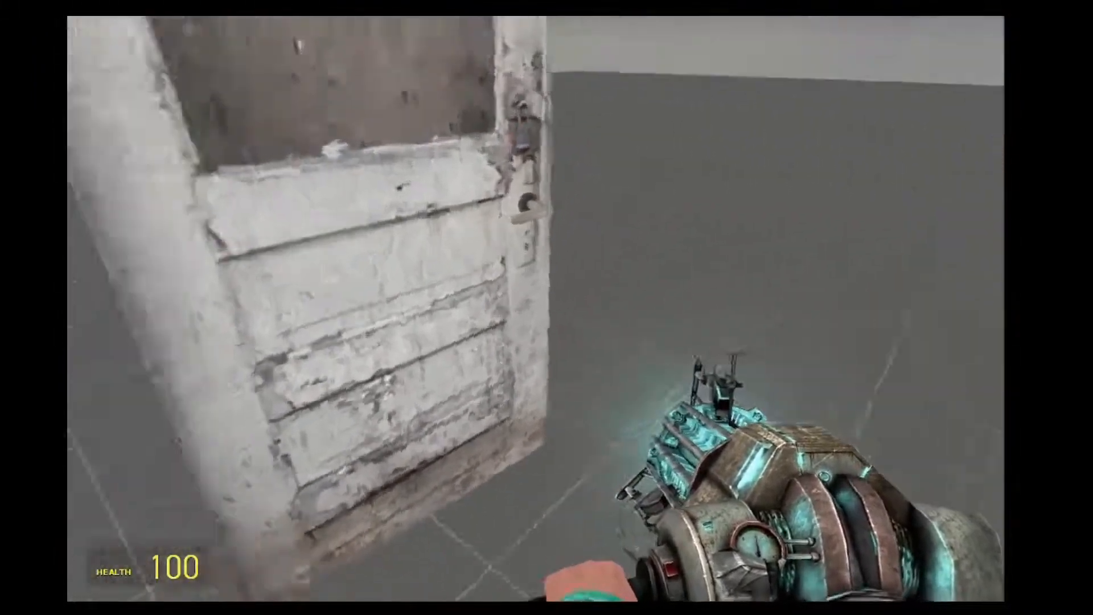
pyautogui.press('s')
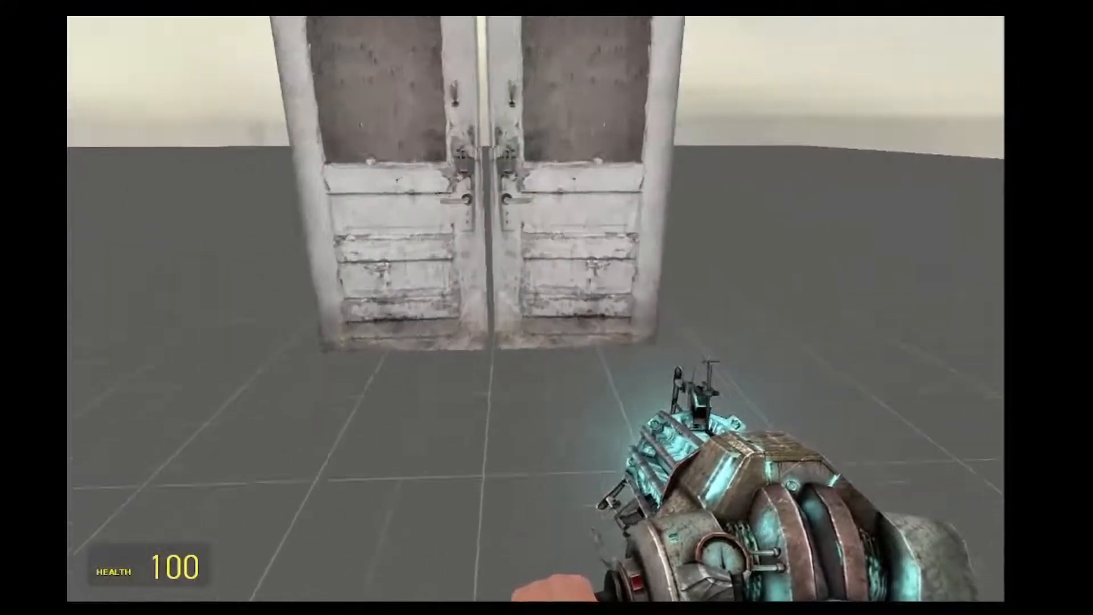
pyautogui.press('w')
pyautogui.press('e')
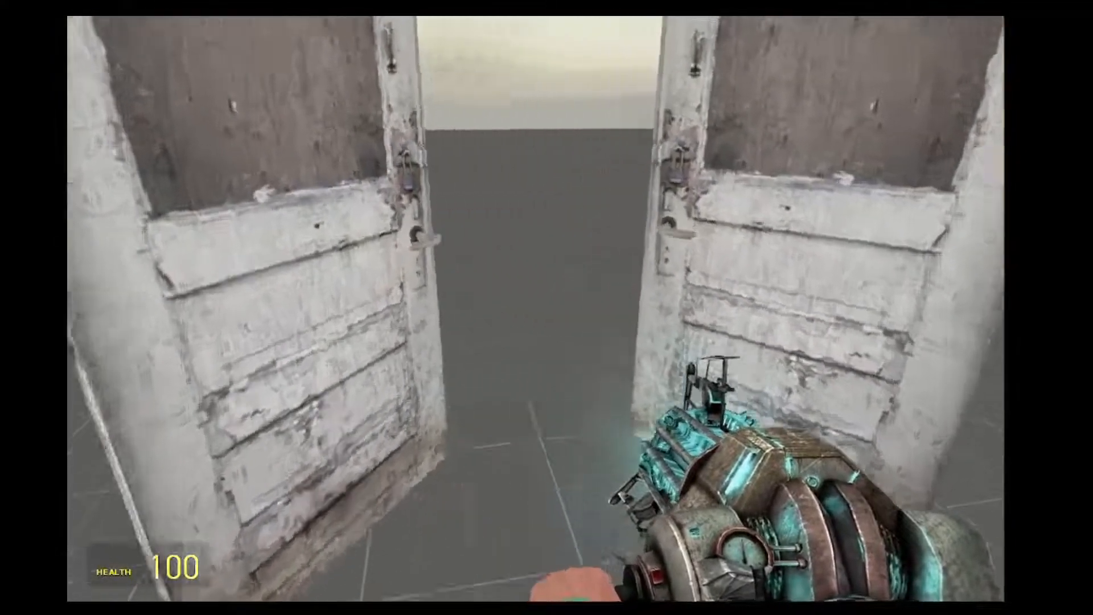
pyautogui.press('w')
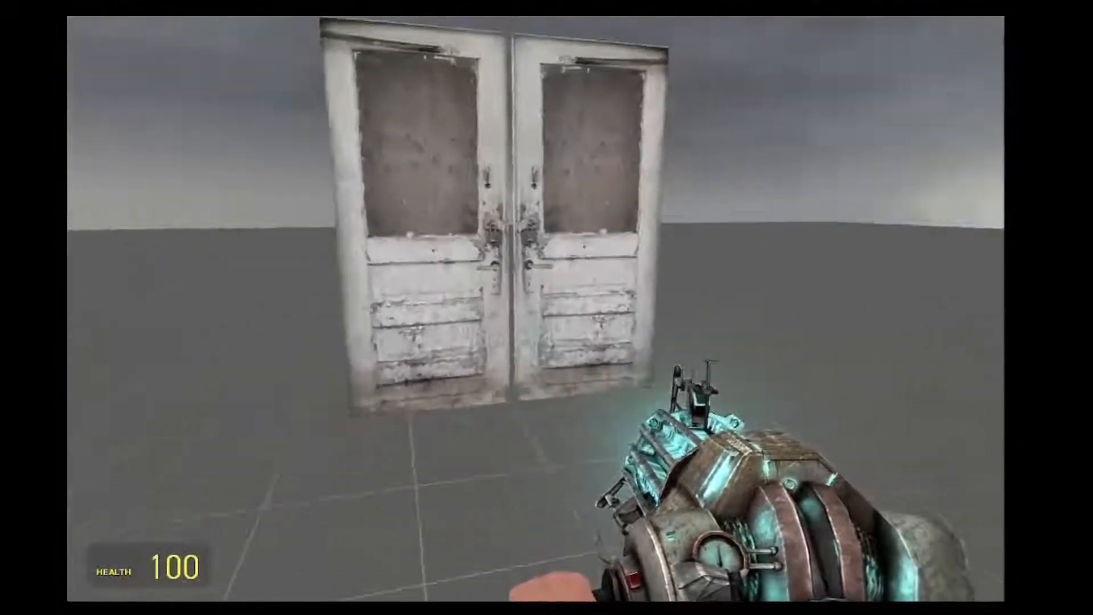